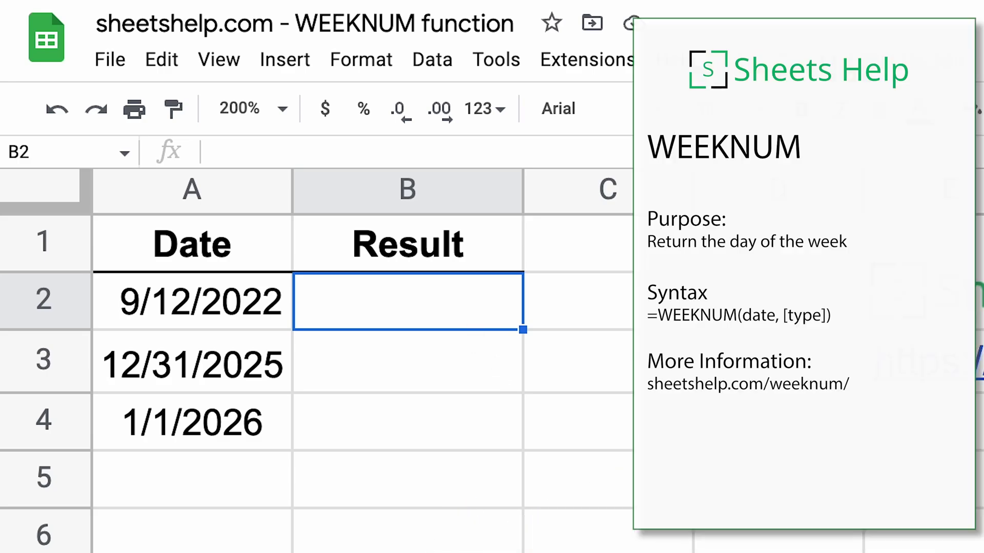
Enter =WEEKNUM(A2) in B2, with no type argument, so it returns 38 for 9/12/2022.
{"action": "type", "text": "=WEEK"}
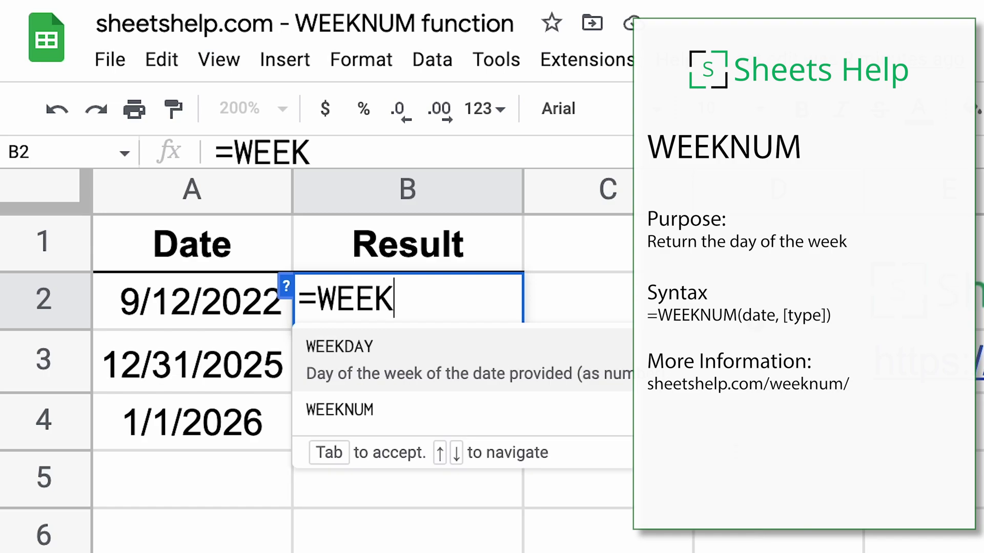
{"action": "type", "text": "NUM("}
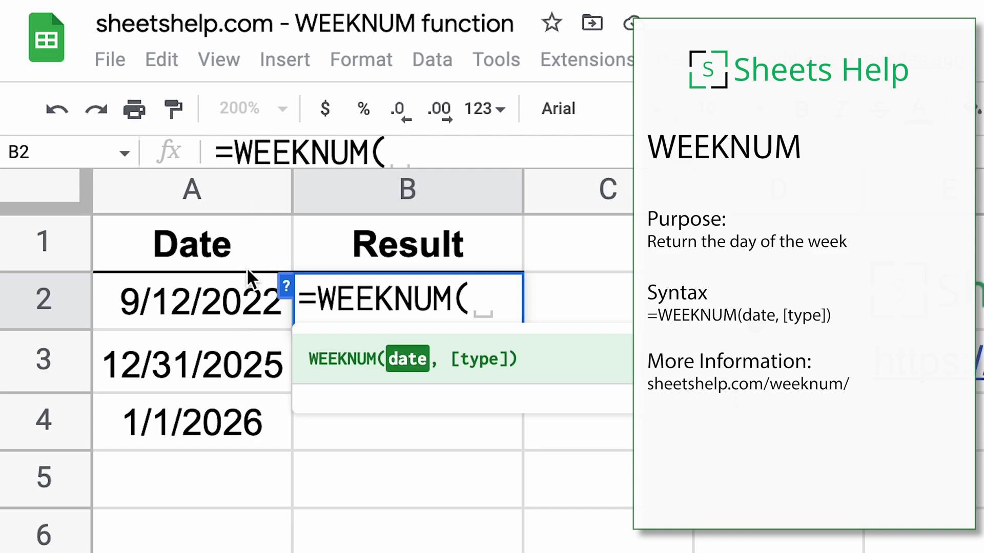
{"action": "left_click", "coordinate": [240, 302]}
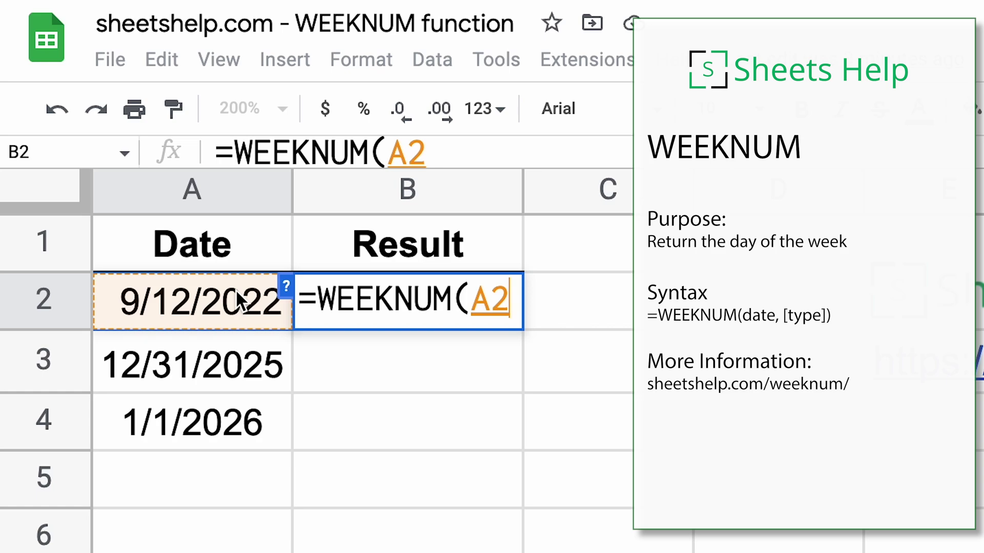
{"action": "type", "text": ","}
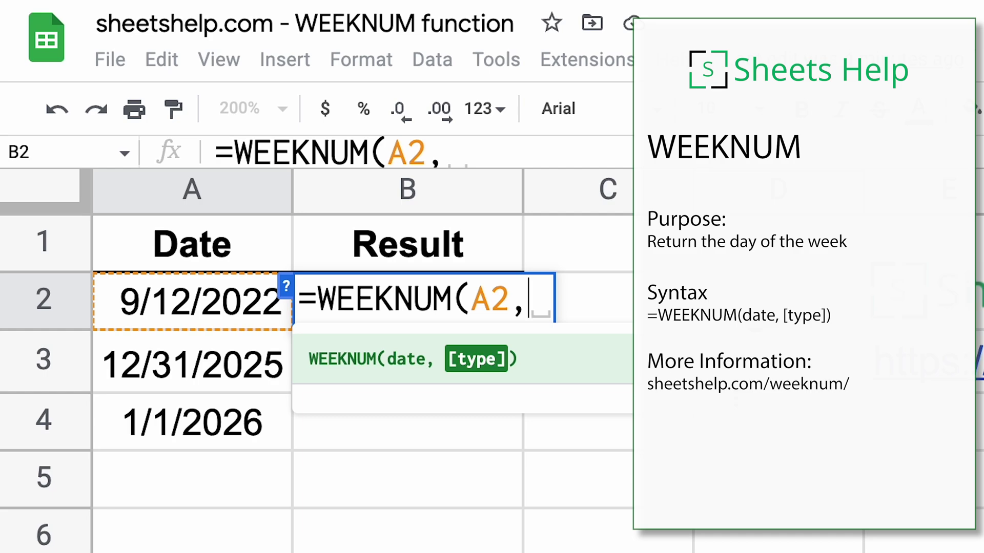
{"action": "key", "text": "BackSpace"}
{"action": "type", "text": ")"}
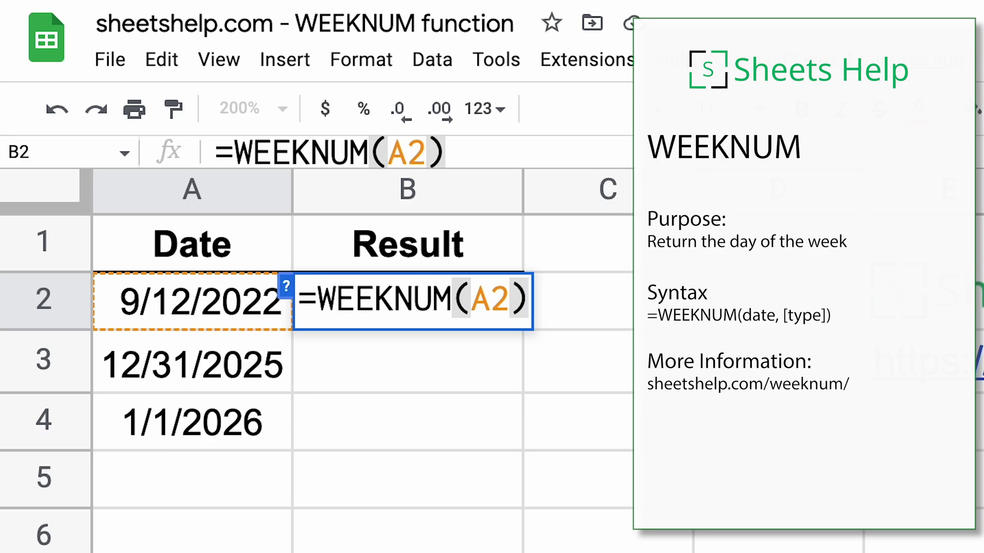
{"action": "key", "text": "Return"}
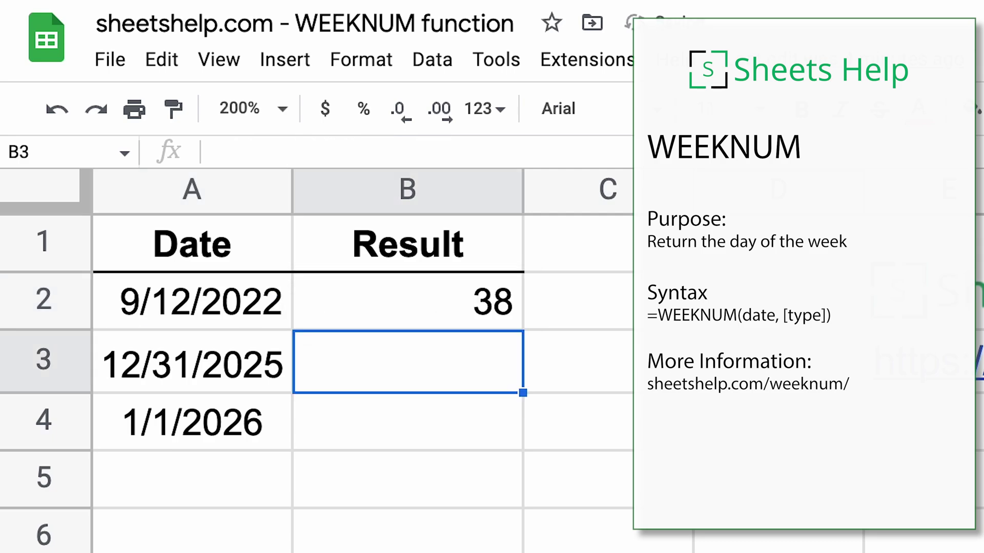
Fill B2's formula down to B4, giving 53 and 1, and confirm B3 references A3.
{"action": "left_click", "coordinate": [389, 287]}
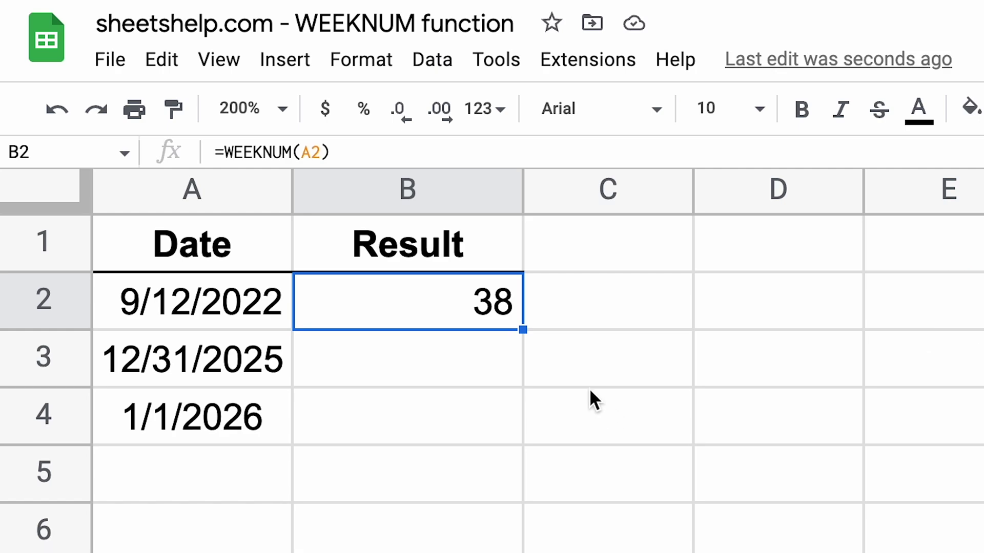
{"action": "left_click_drag", "start_coordinate": [523, 330], "coordinate": [522, 413]}
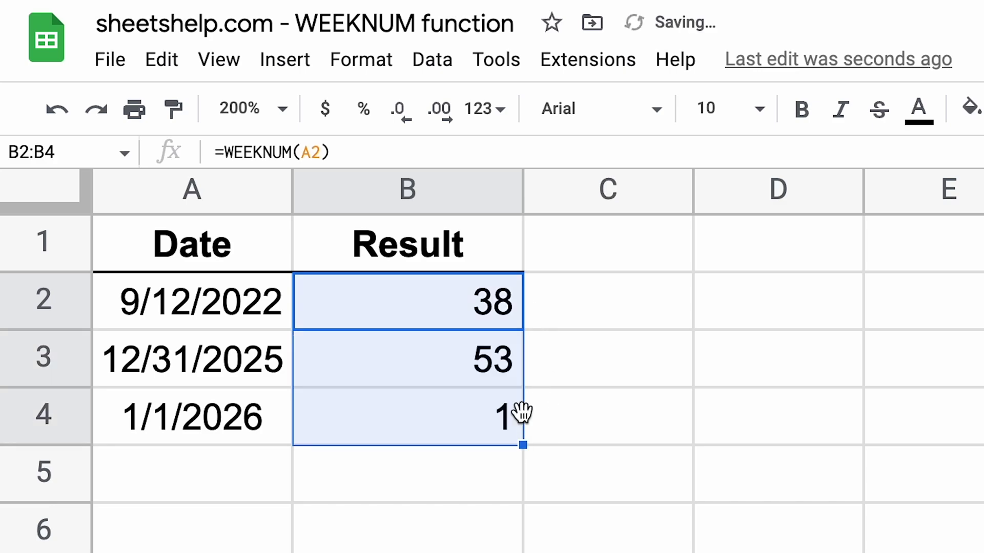
{"action": "left_click", "coordinate": [486, 359]}
{"action": "left_click", "coordinate": [506, 312]}
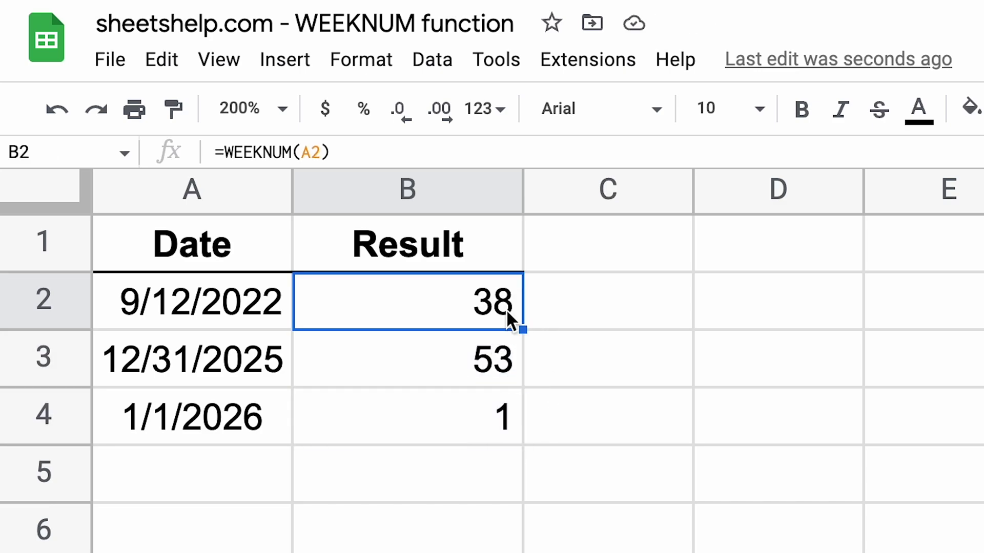
{"action": "left_click", "coordinate": [507, 354]}
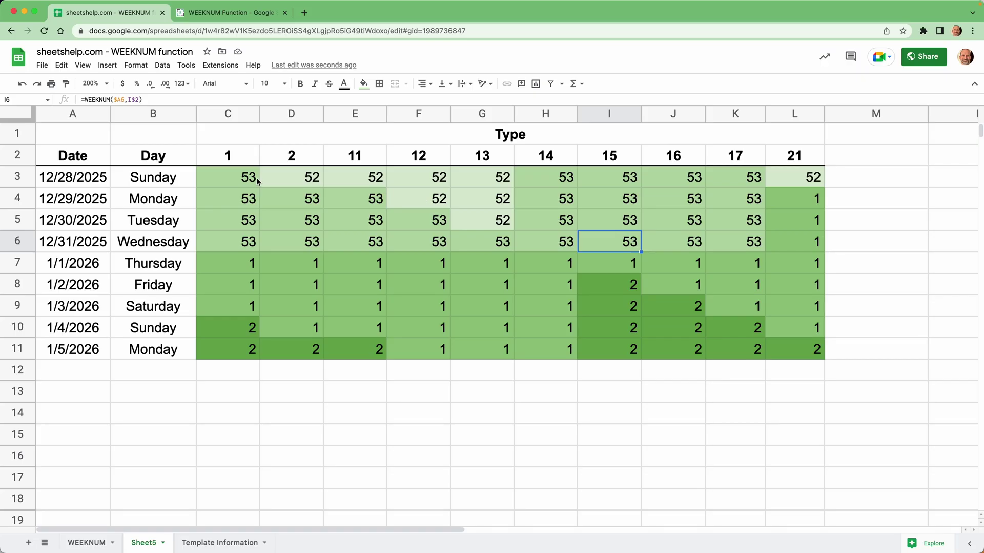
On Sheet5, point out the type 1 result for 12/28/2025 and the type 1, 2 and 11 headings.
{"action": "left_click", "coordinate": [259, 182]}
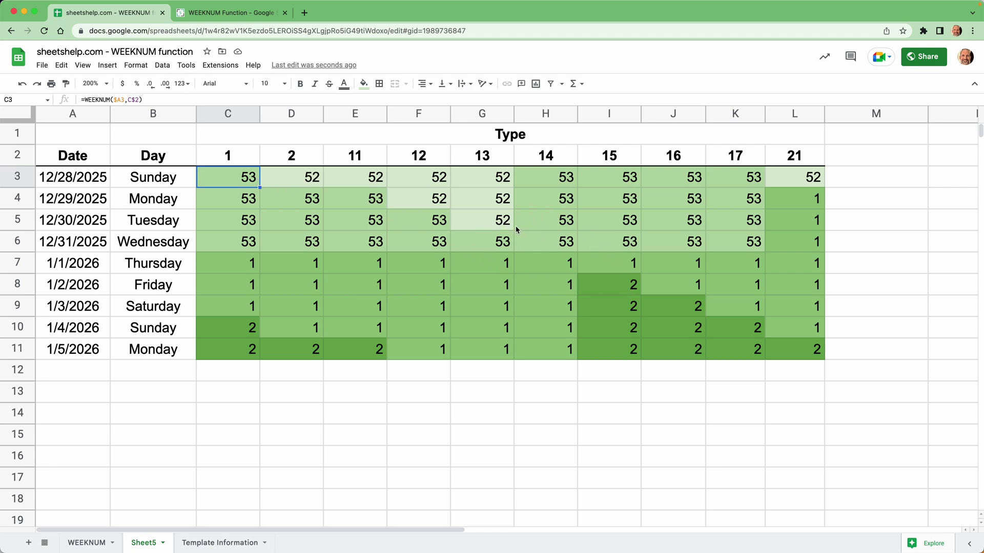
{"action": "left_click", "coordinate": [250, 160]}
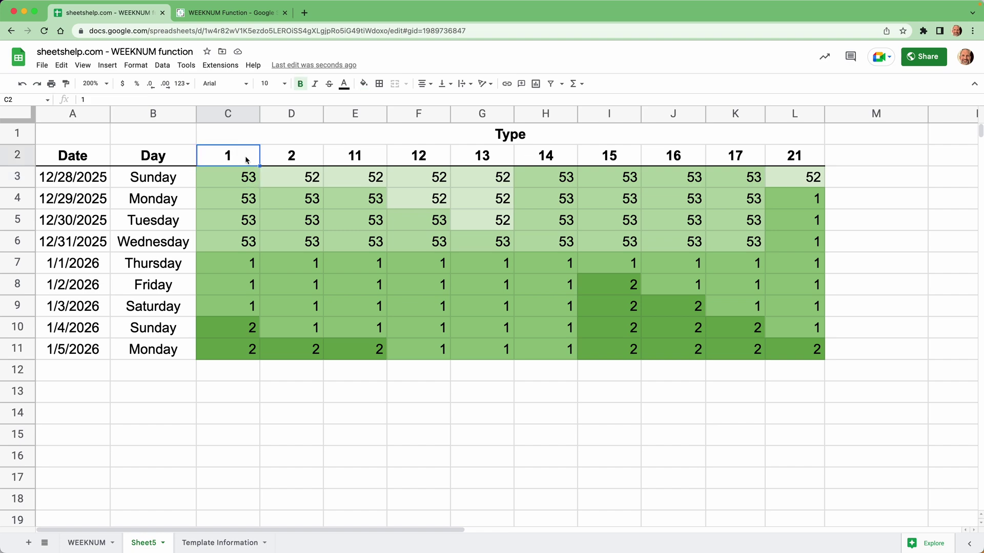
{"action": "left_click", "coordinate": [276, 161]}
{"action": "left_click", "coordinate": [364, 162]}
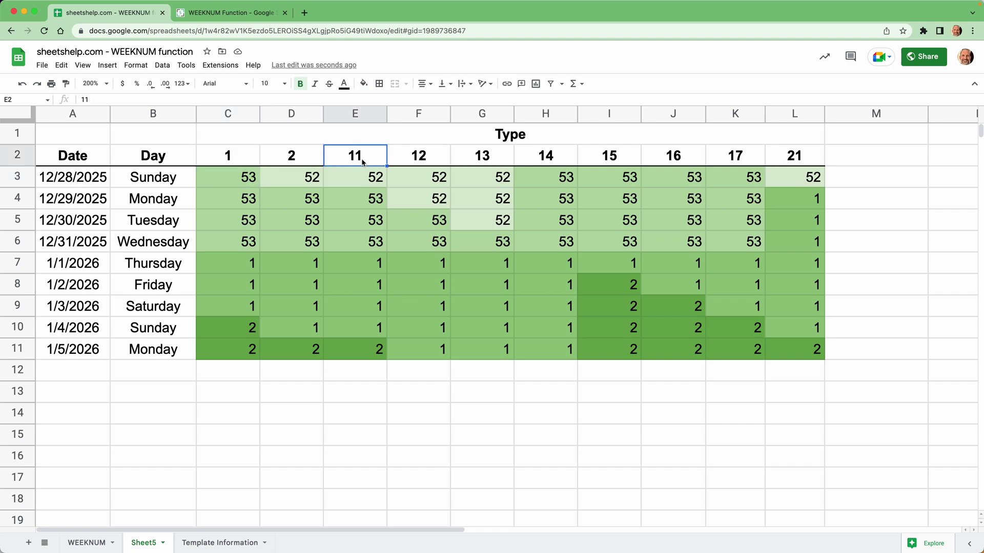
In the sheetshelp.com WEEKNUM article, scroll to the type list and highlight type 1's 'not specified' note.
{"action": "left_click", "coordinate": [254, 17]}
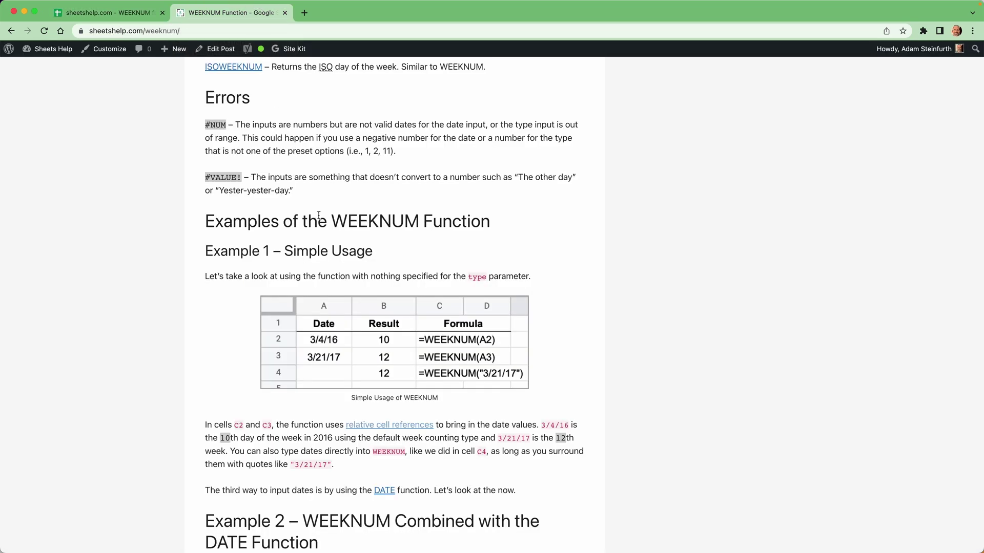
{"action": "scroll", "coordinate": [318, 215], "scroll_direction": "up", "scroll_amount": 6}
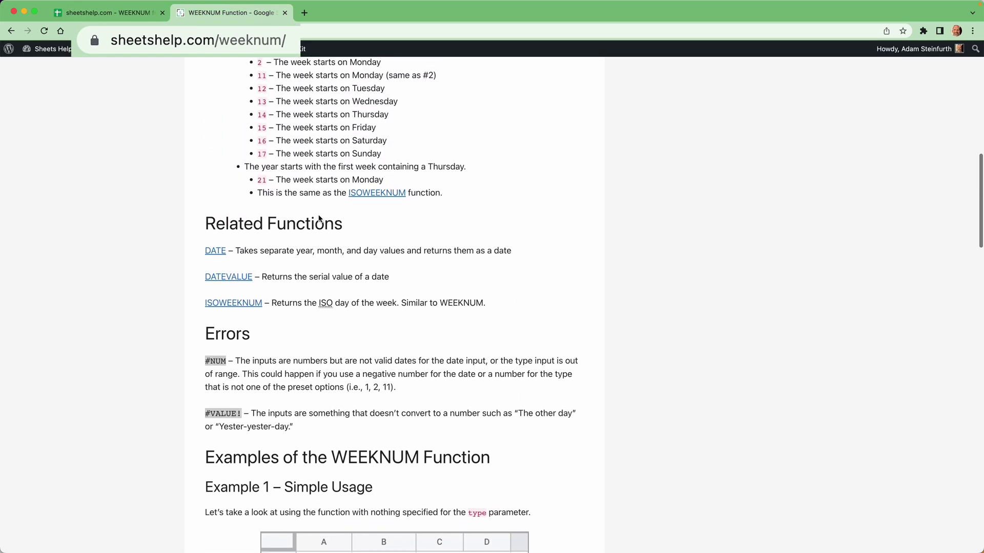
{"action": "scroll", "coordinate": [318, 218], "scroll_direction": "up", "scroll_amount": 3}
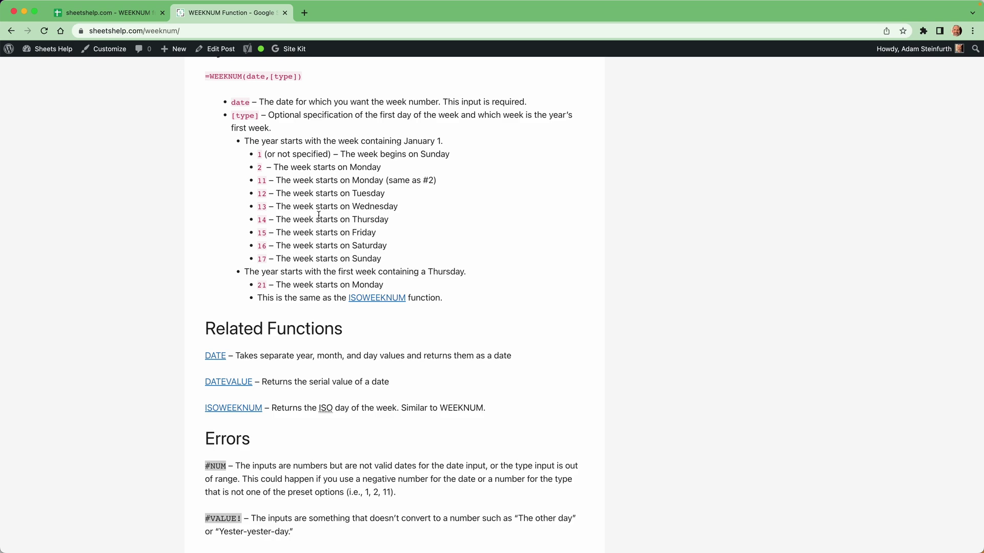
{"action": "left_click_drag", "start_coordinate": [278, 169], "coordinate": [331, 170]}
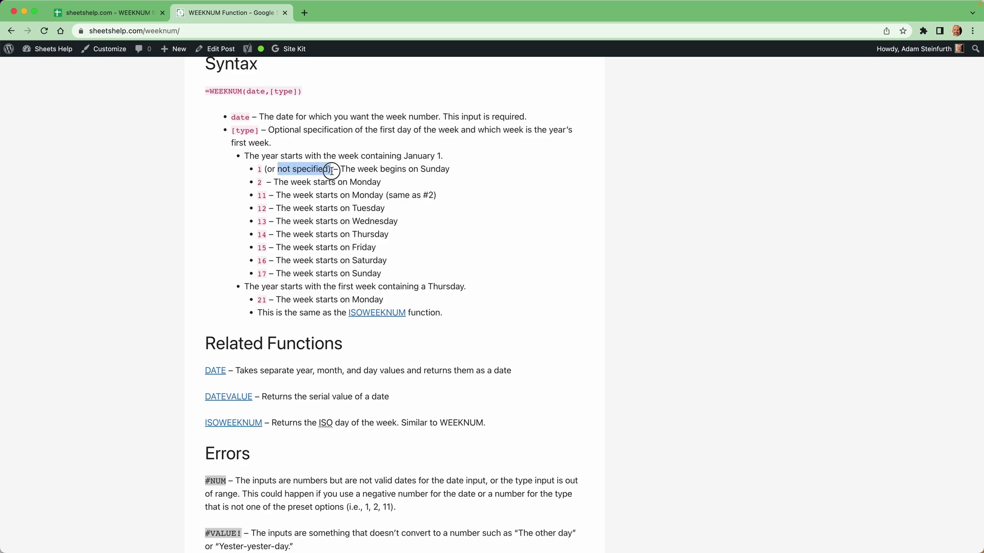
{"action": "left_click", "coordinate": [259, 165]}
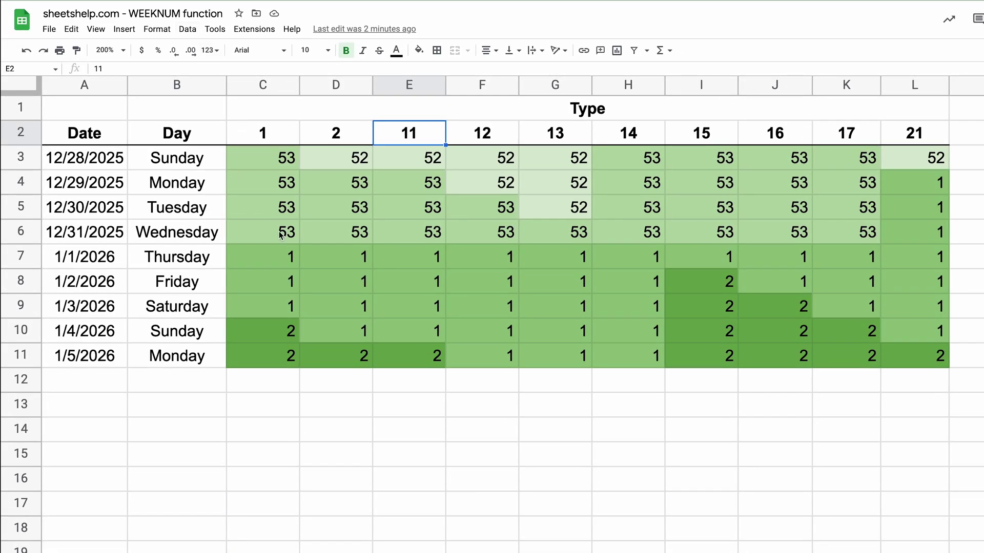
{"action": "left_click", "coordinate": [280, 235]}
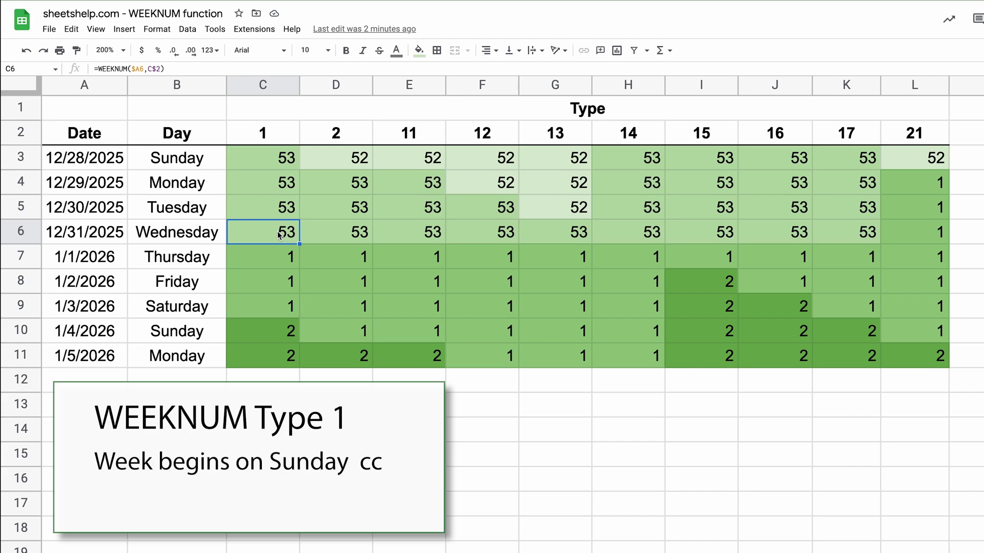
{"action": "left_click", "coordinate": [250, 155]}
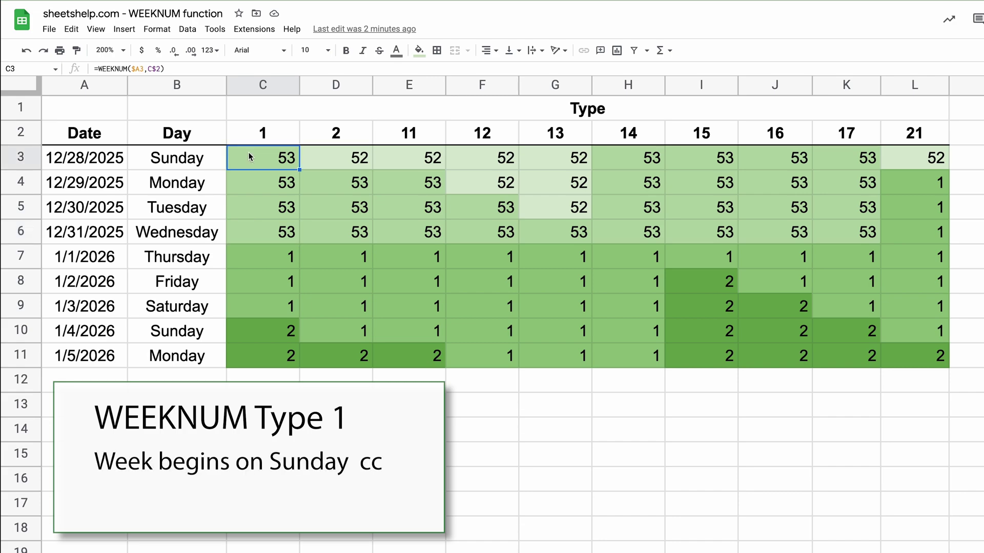
{"action": "left_click", "coordinate": [253, 178]}
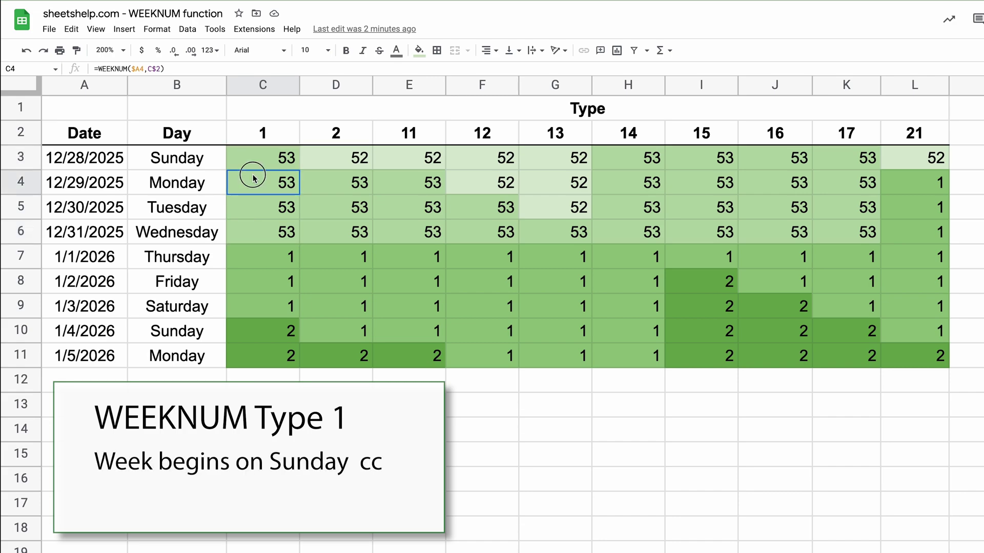
{"action": "left_click", "coordinate": [258, 205]}
{"action": "left_click", "coordinate": [276, 256]}
{"action": "left_click", "coordinate": [370, 260], "text": "shift"}
{"action": "left_click_drag", "start_coordinate": [370, 259], "coordinate": [818, 260]}
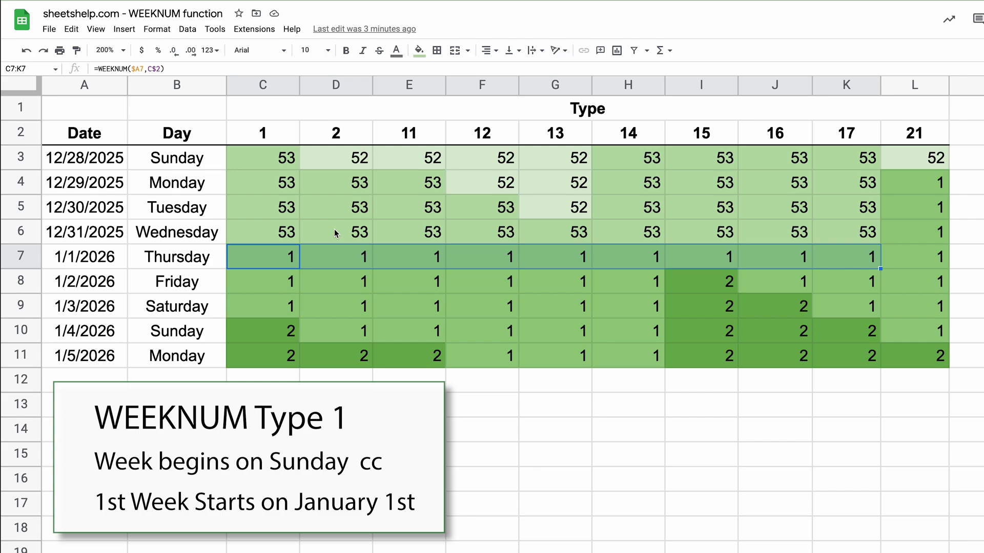
{"action": "left_click", "coordinate": [277, 163]}
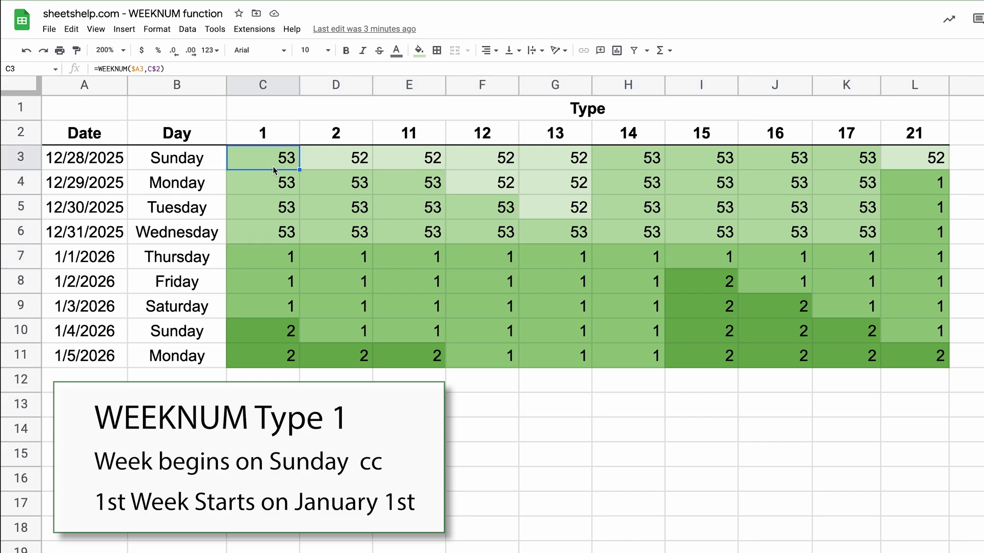
{"action": "left_click", "coordinate": [276, 185]}
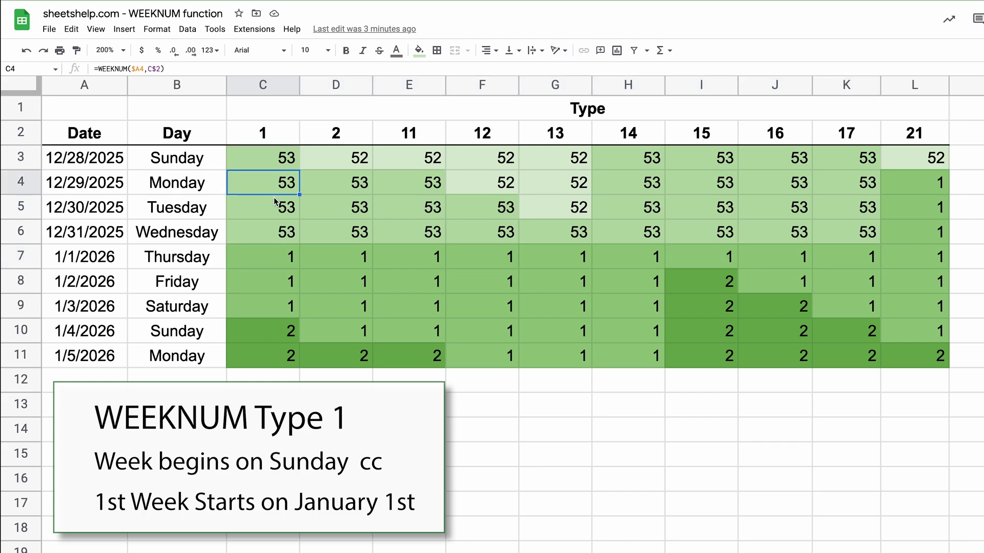
{"action": "left_click", "coordinate": [277, 206]}
{"action": "left_click", "coordinate": [270, 233]}
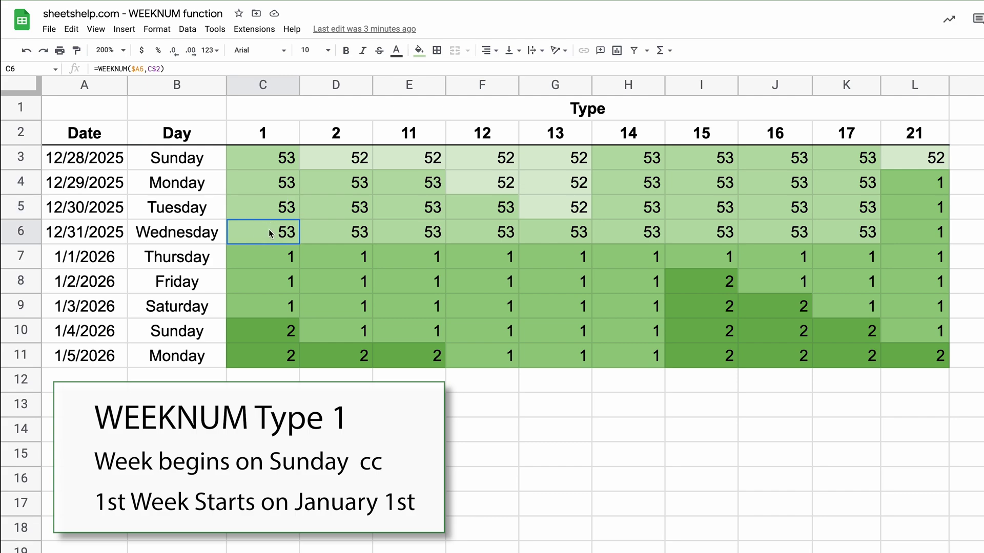
{"action": "left_click", "coordinate": [273, 258]}
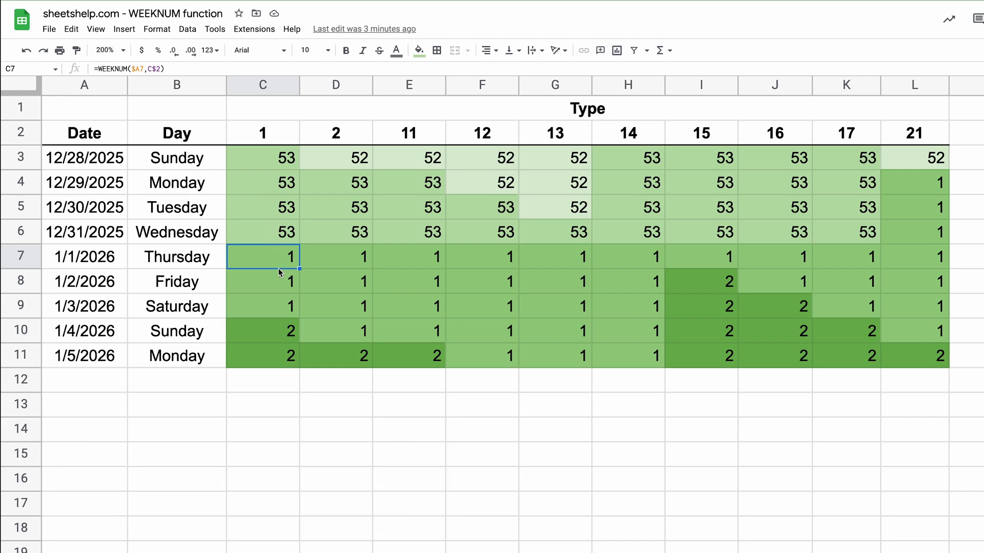
{"action": "left_click", "coordinate": [280, 326]}
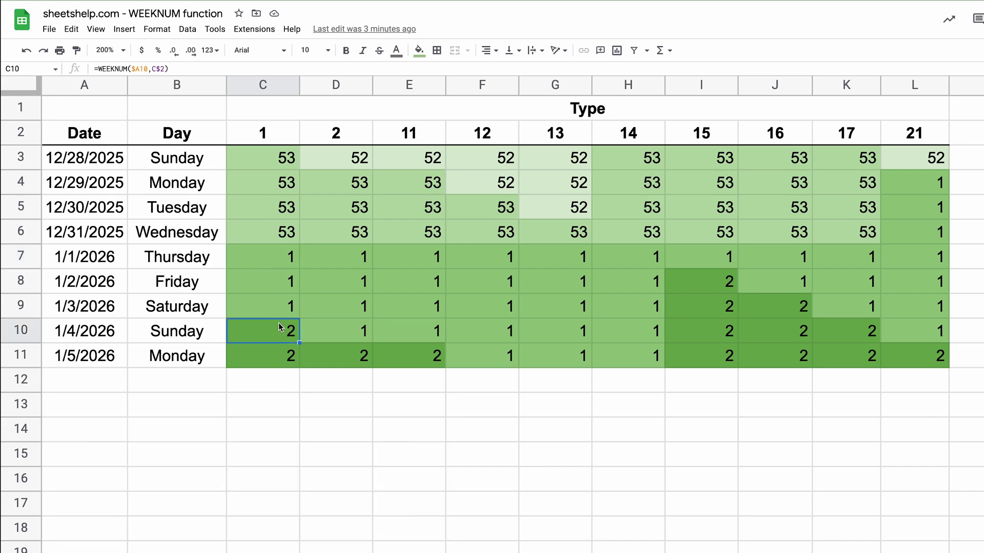
{"action": "left_click", "coordinate": [282, 354]}
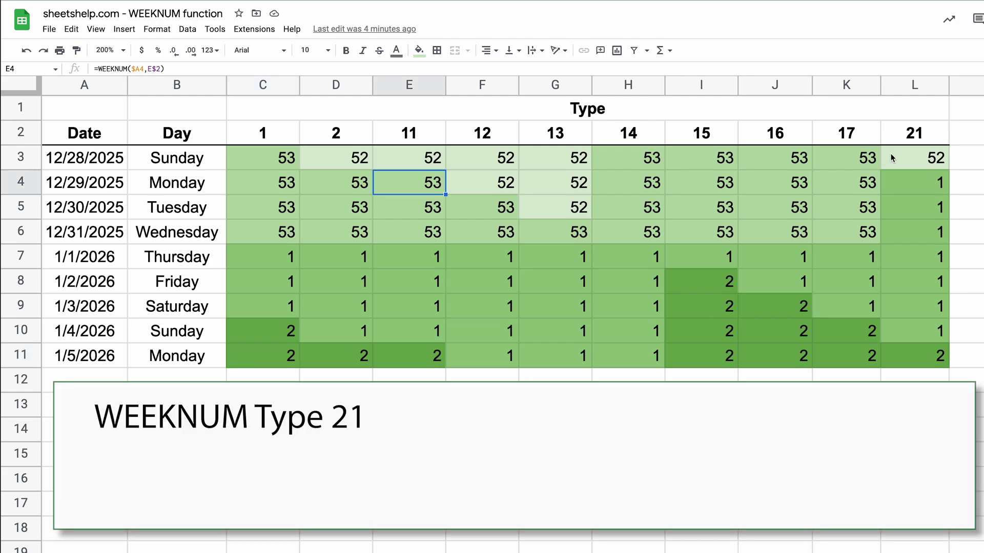
{"action": "left_click", "coordinate": [897, 155]}
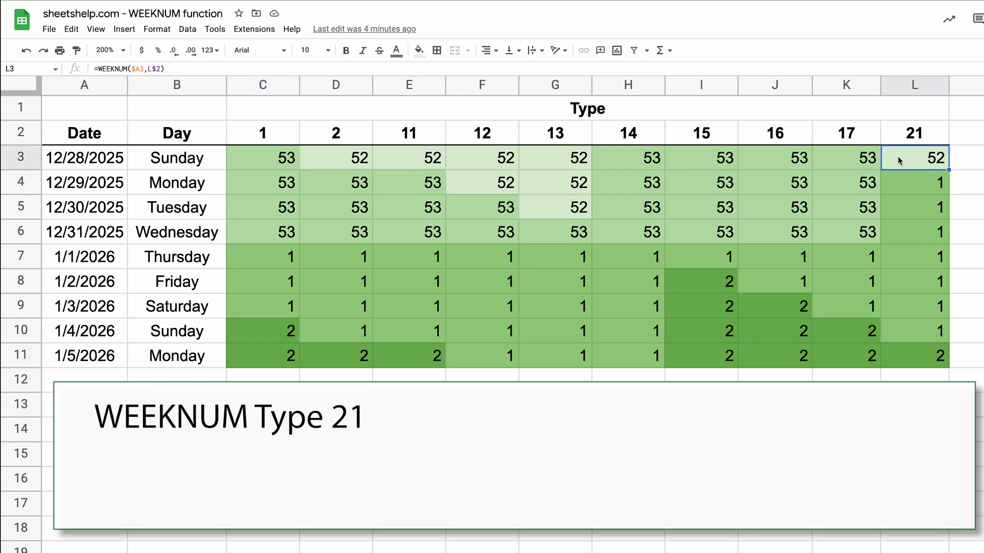
{"action": "left_click", "coordinate": [907, 183]}
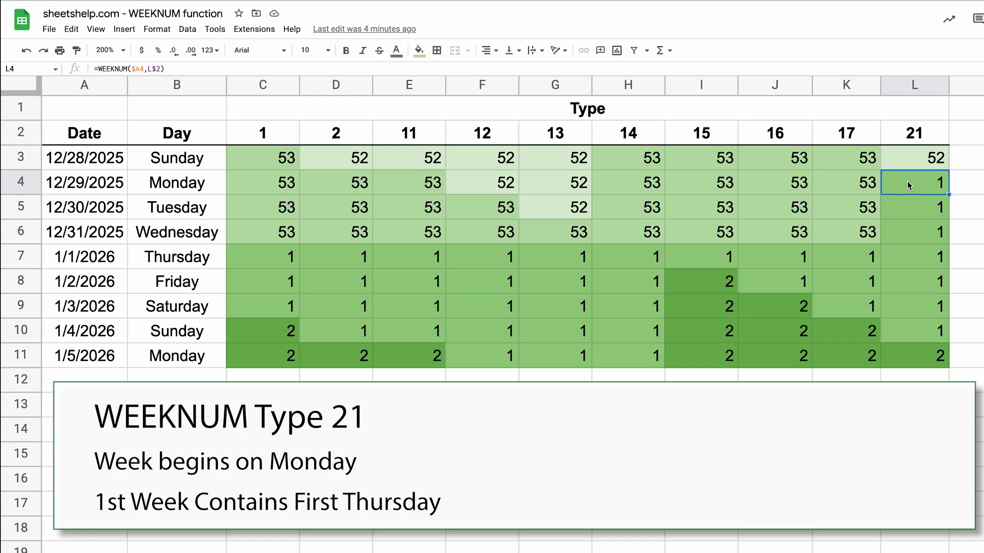
{"action": "double_click", "coordinate": [903, 260]}
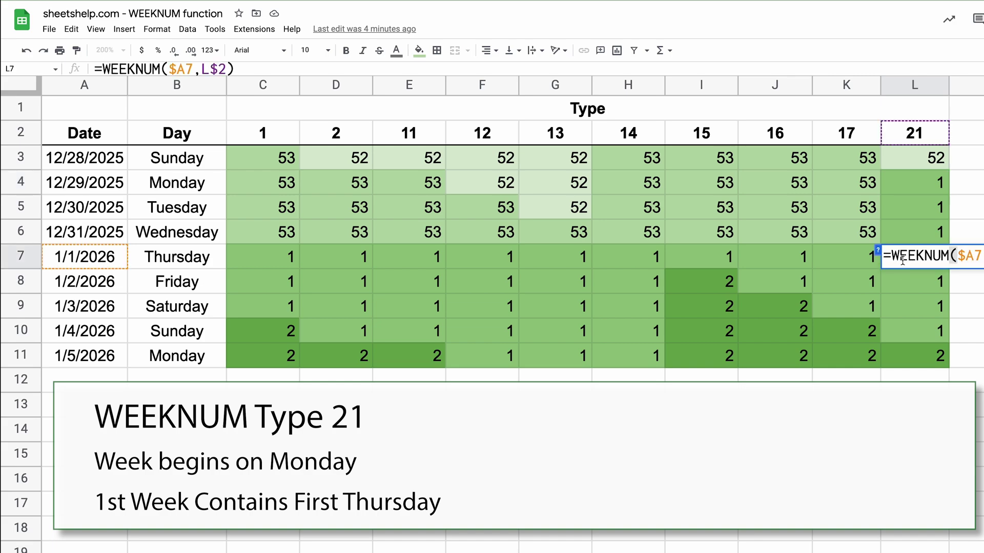
{"action": "key", "text": "Escape"}
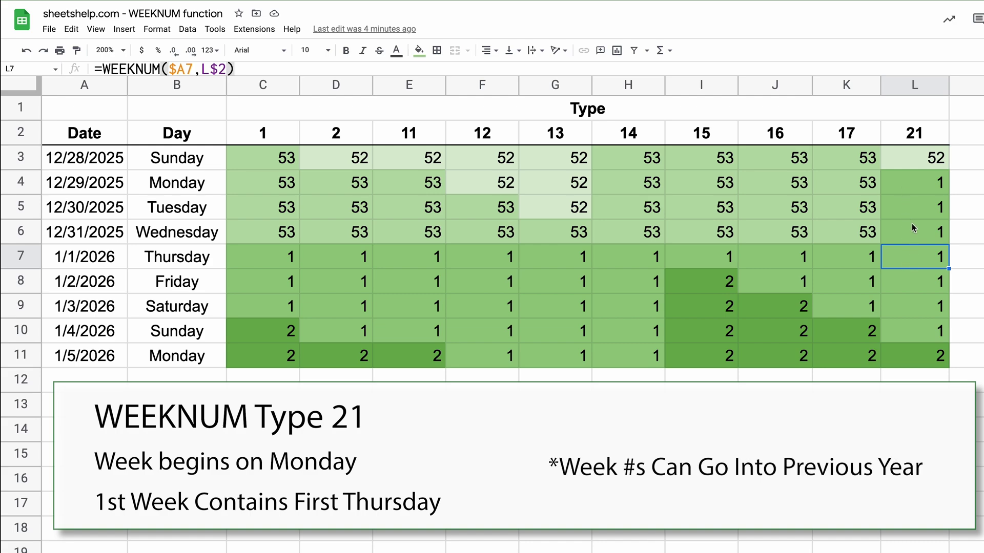
{"action": "left_click", "coordinate": [910, 164]}
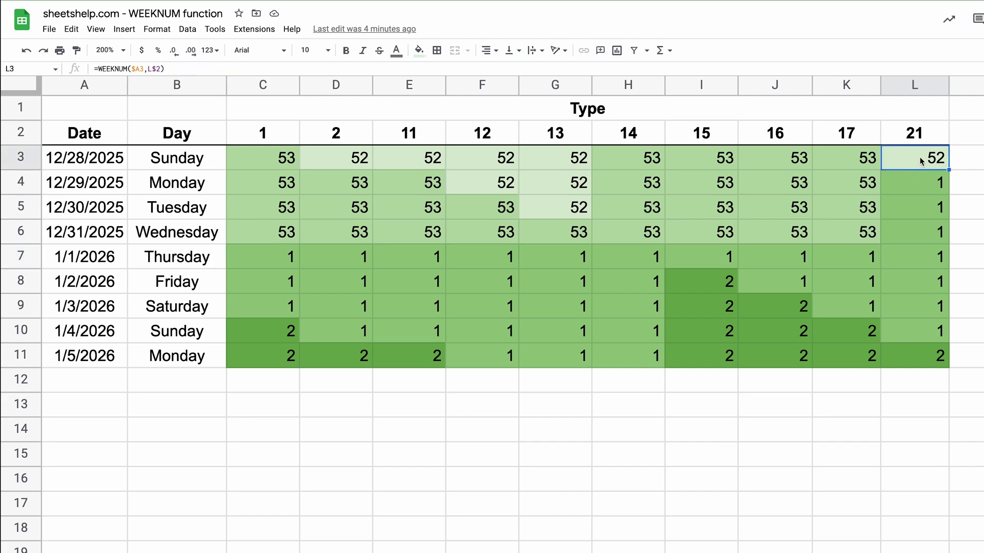
{"action": "left_click", "coordinate": [923, 183]}
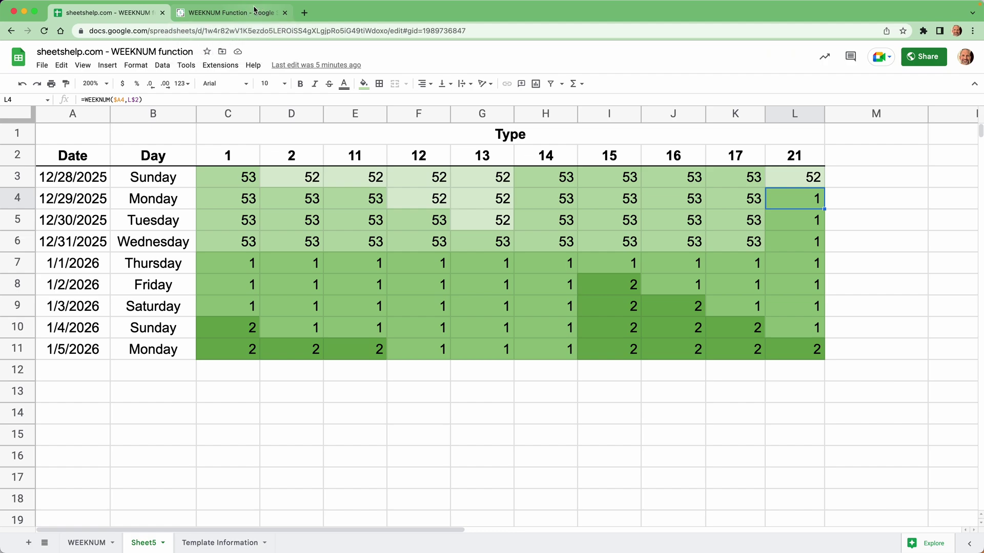
In the WEEKNUM article, highlight the Monday-start week description and the type 21 line.
{"action": "left_click", "coordinate": [256, 6]}
{"action": "scroll", "coordinate": [368, 193], "scroll_direction": "down", "scroll_amount": 20}
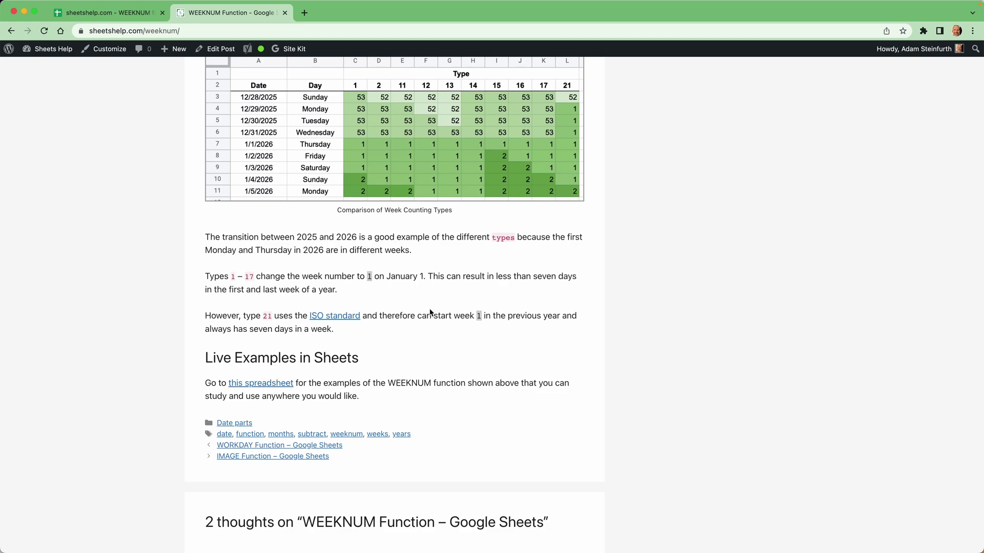
{"action": "scroll", "coordinate": [430, 312], "scroll_direction": "up", "scroll_amount": 15}
{"action": "left_click_drag", "start_coordinate": [285, 220], "coordinate": [346, 260]}
{"action": "left_click_drag", "start_coordinate": [300, 337], "coordinate": [381, 336]}
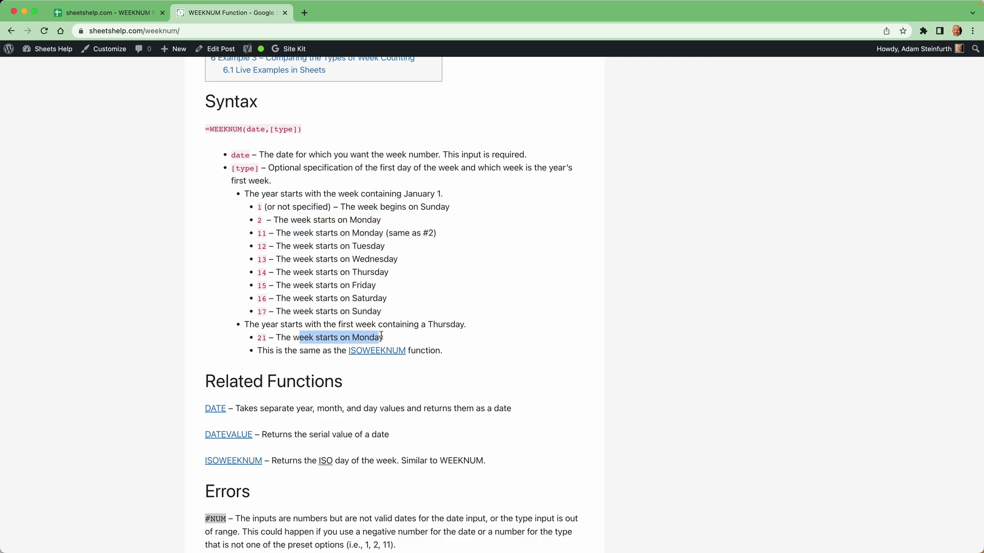